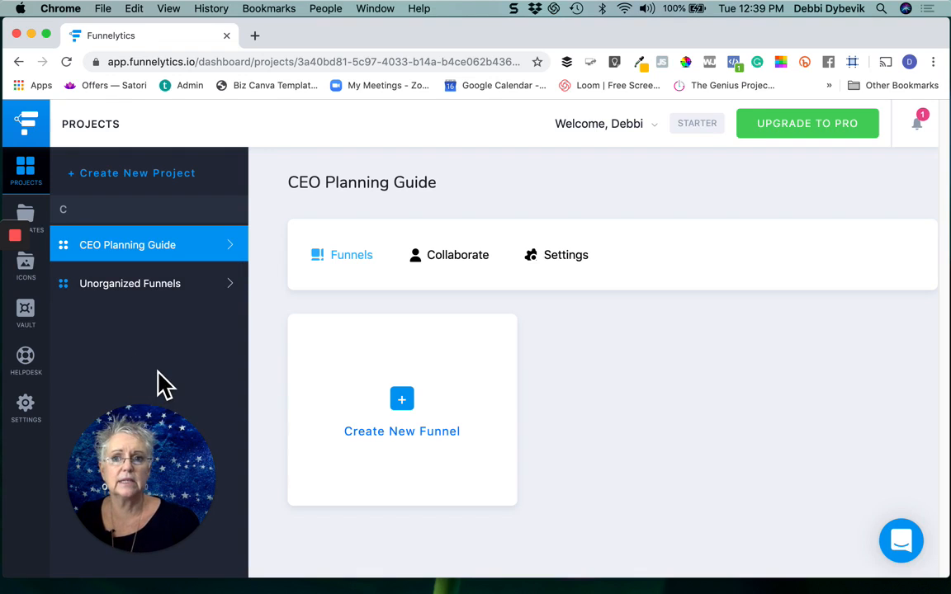
# Step: Create a new funnel named STARR CONSULTING in the CEO Planning Guide project
pyautogui.click(417, 414)
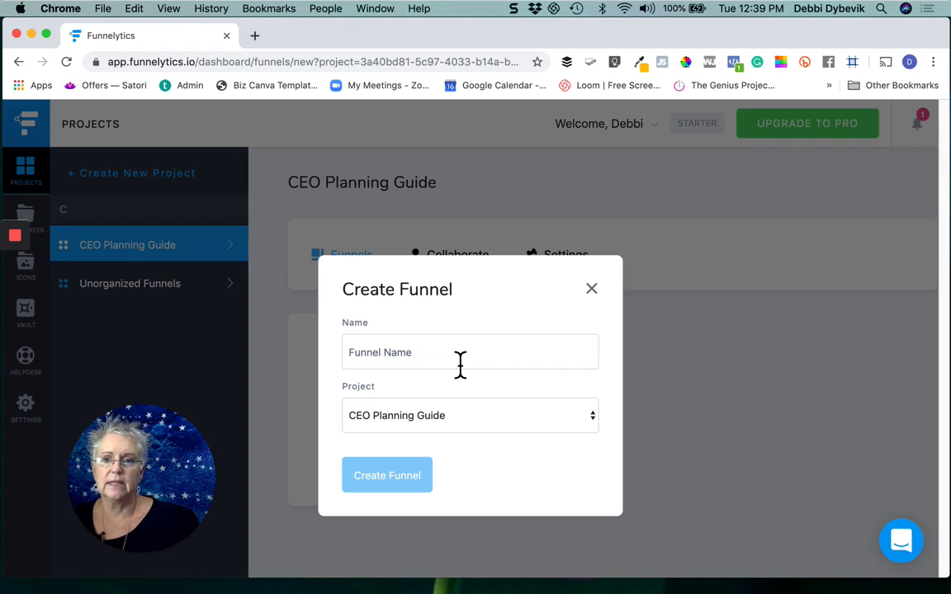
pyautogui.click(464, 361)
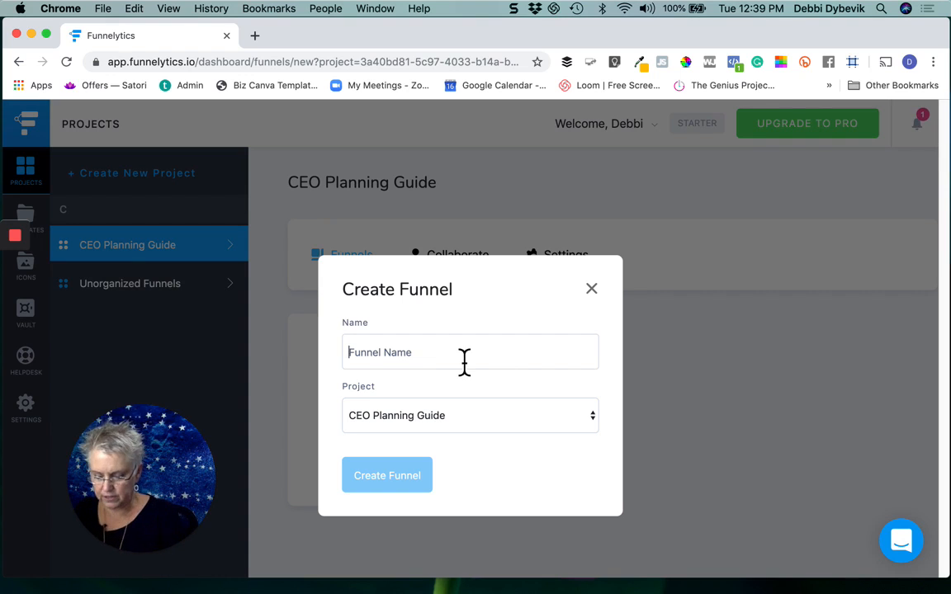
pyautogui.write('STARR CONSULTSING')
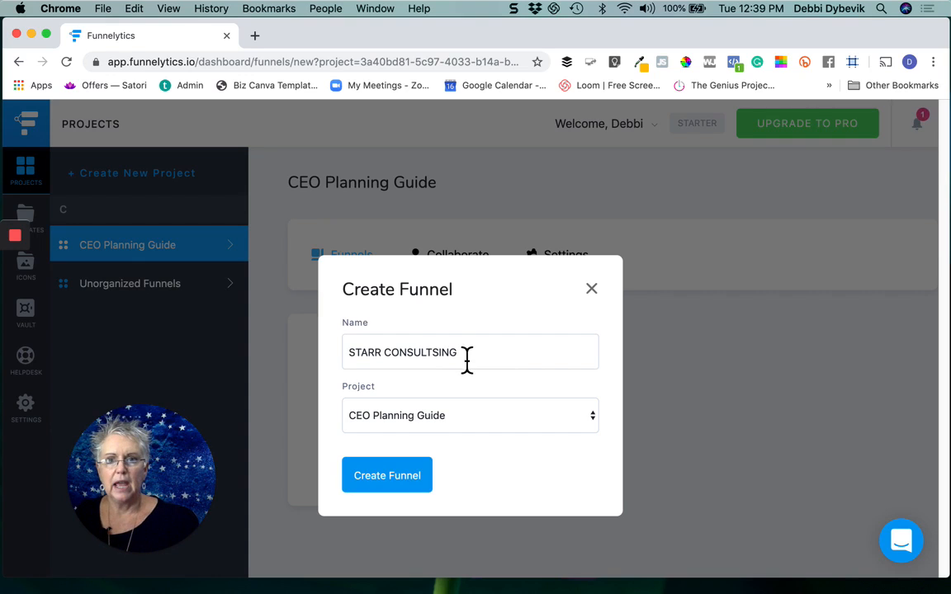
pyautogui.press('BackSpace')
pyautogui.press('BackSpace')
pyautogui.press('BackSpace')
pyautogui.press('BackSpace')
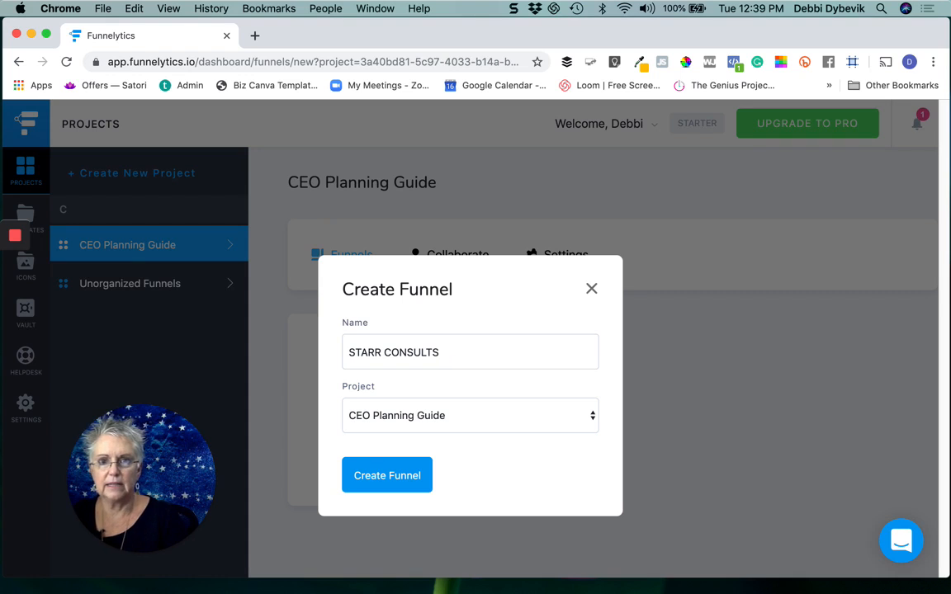
pyautogui.write('ING')
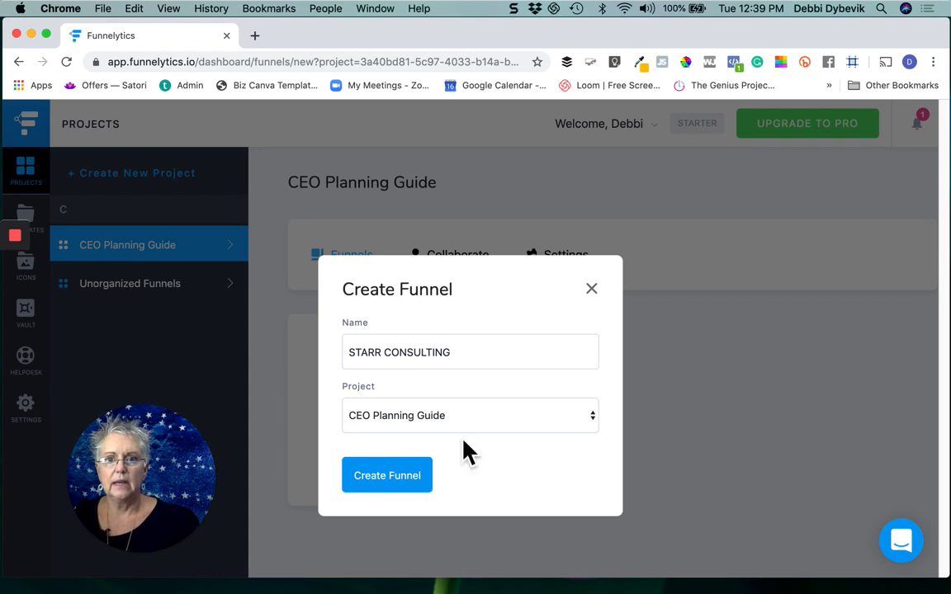
pyautogui.click(404, 479)
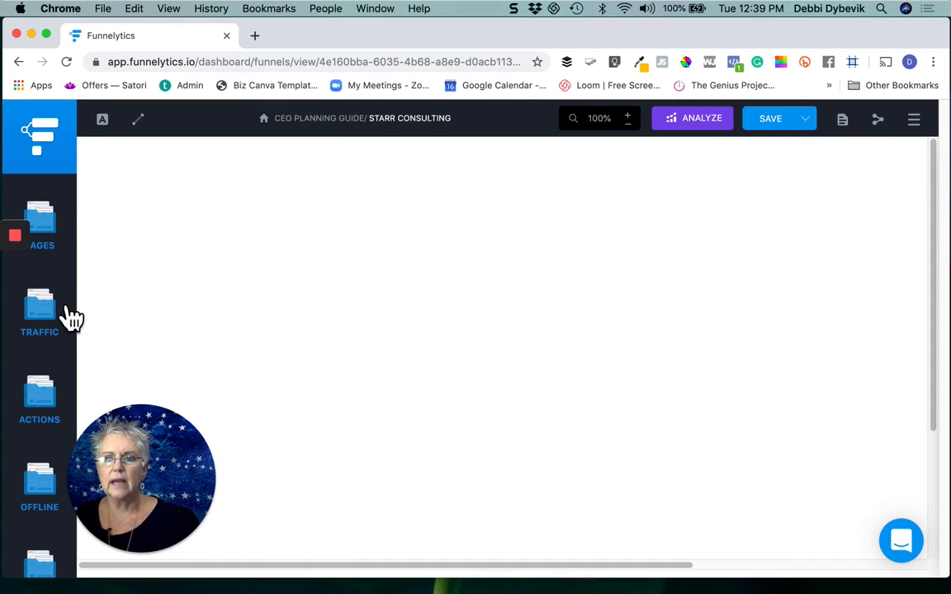
# Step: Add an Opt In page to the empty funnel canvas and move it lower, leaving space above it
pyautogui.click(62, 237)
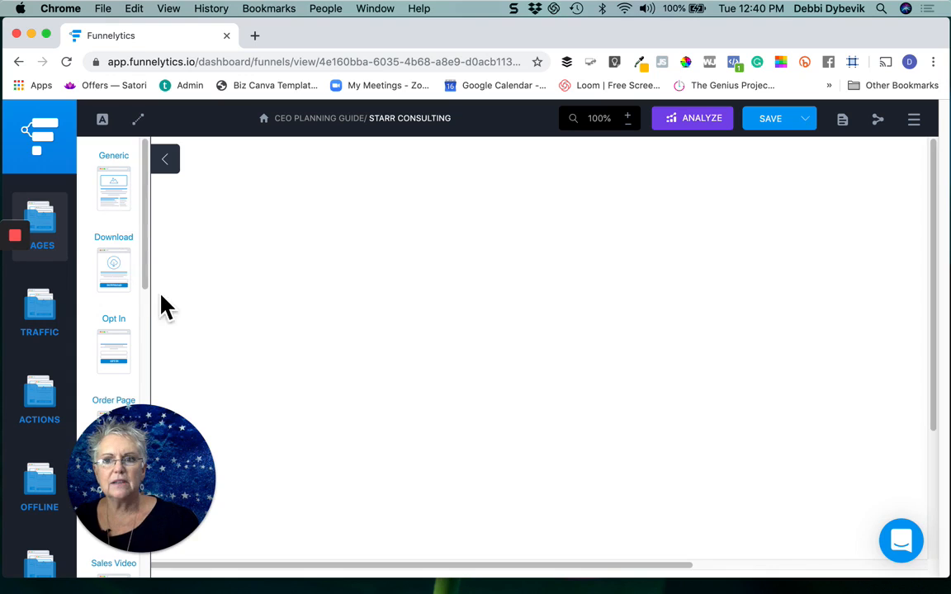
pyautogui.click(180, 476)
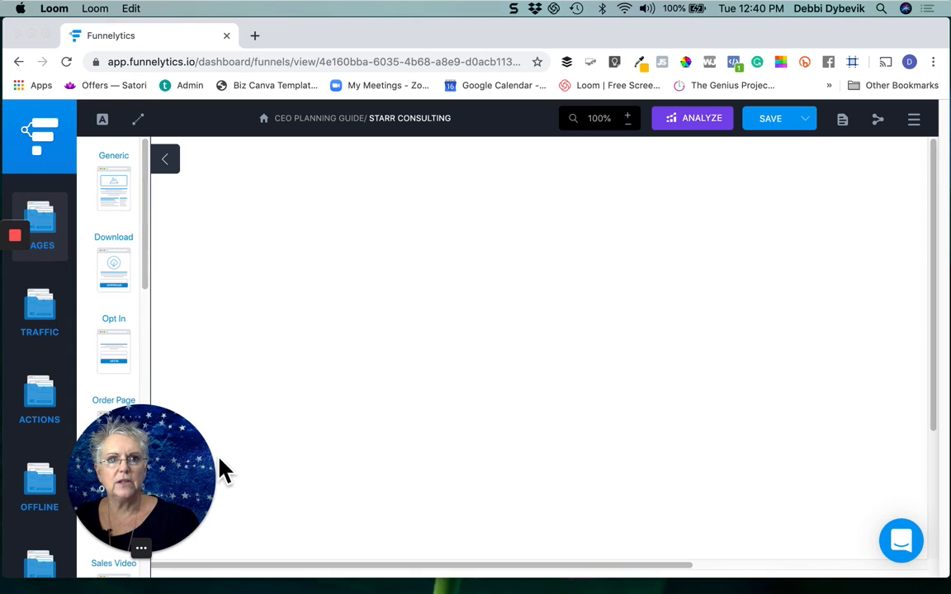
pyautogui.moveTo(223, 469); pyautogui.dragTo(813, 345)
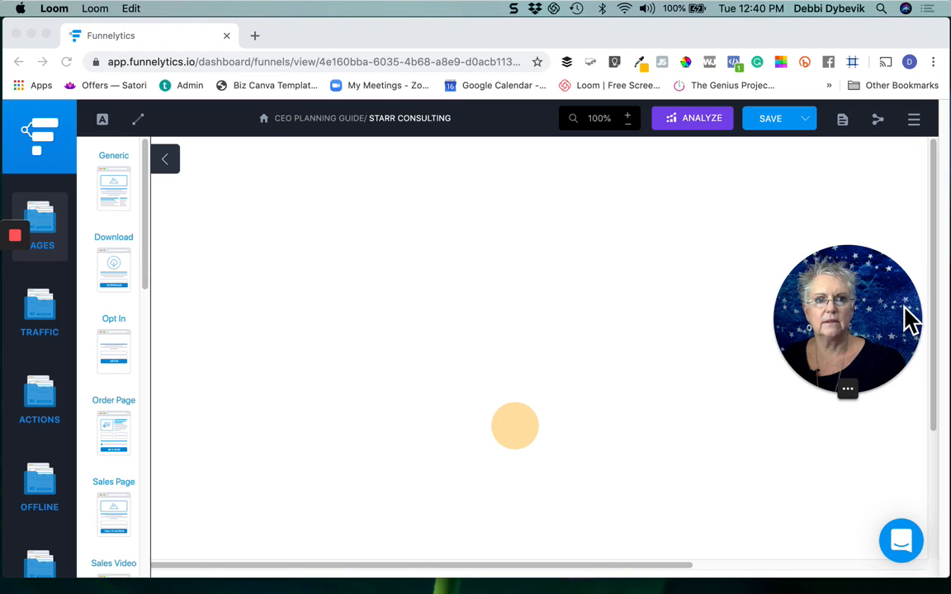
pyautogui.click(121, 361)
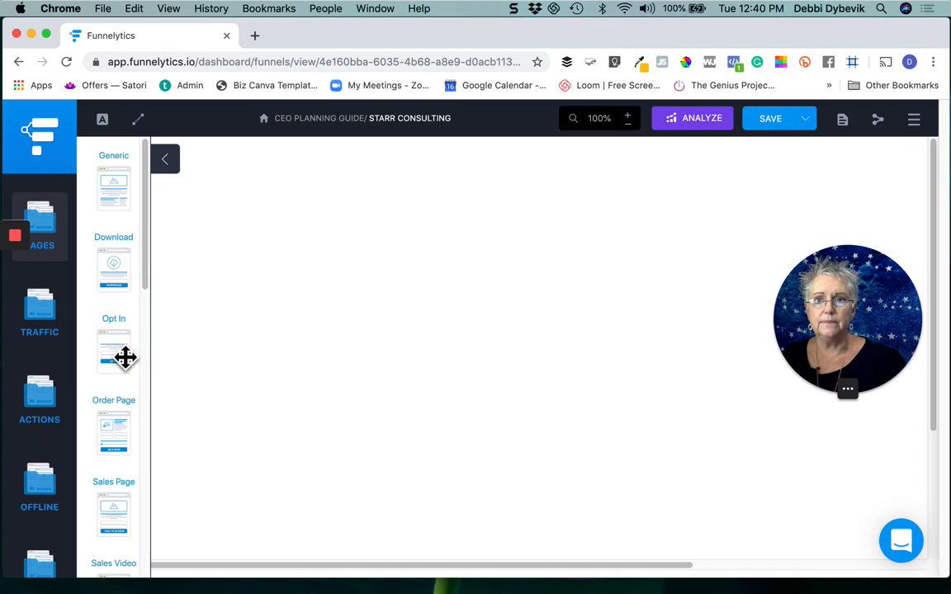
pyautogui.moveTo(127, 357); pyautogui.dragTo(313, 204)
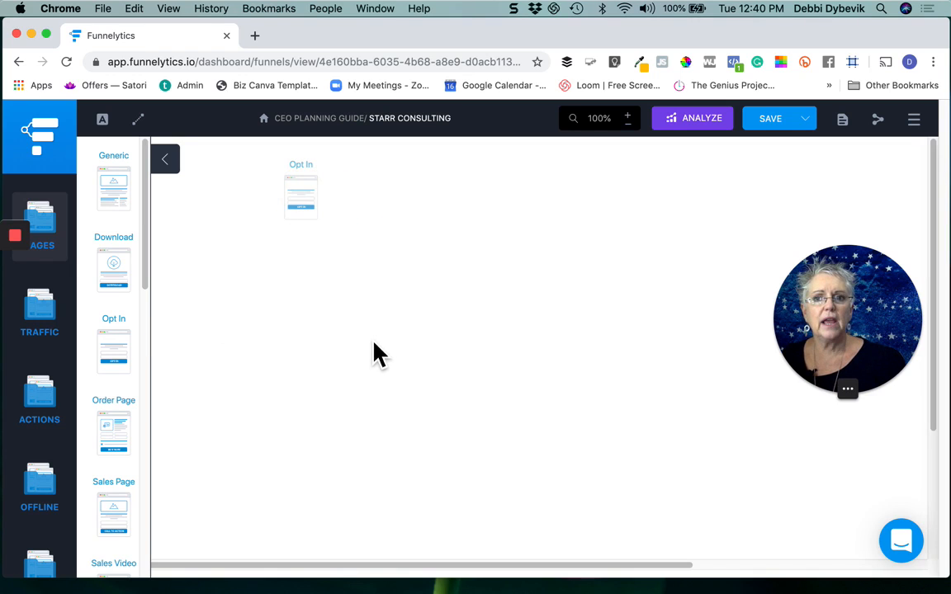
pyautogui.click(313, 209)
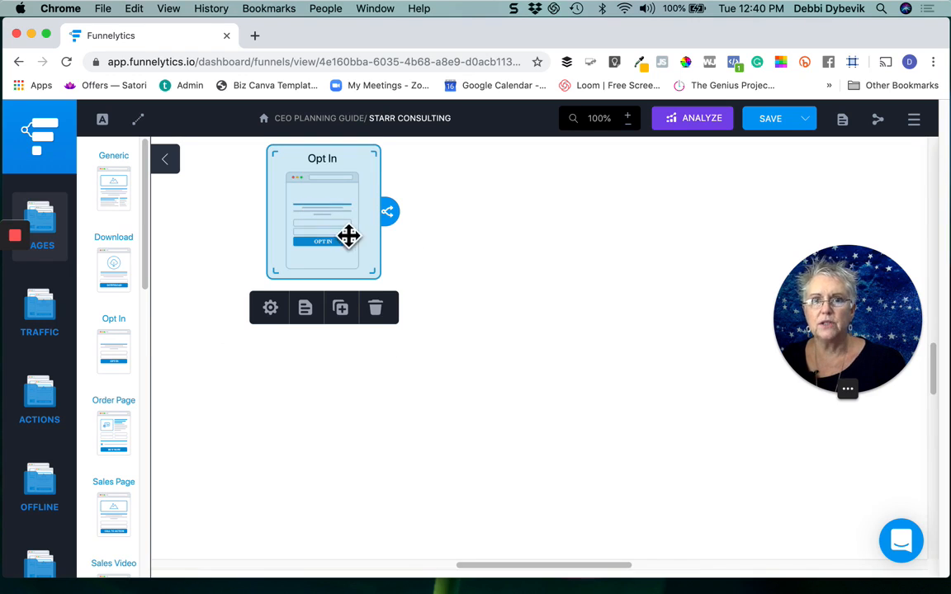
pyautogui.moveTo(343, 212); pyautogui.dragTo(378, 373)
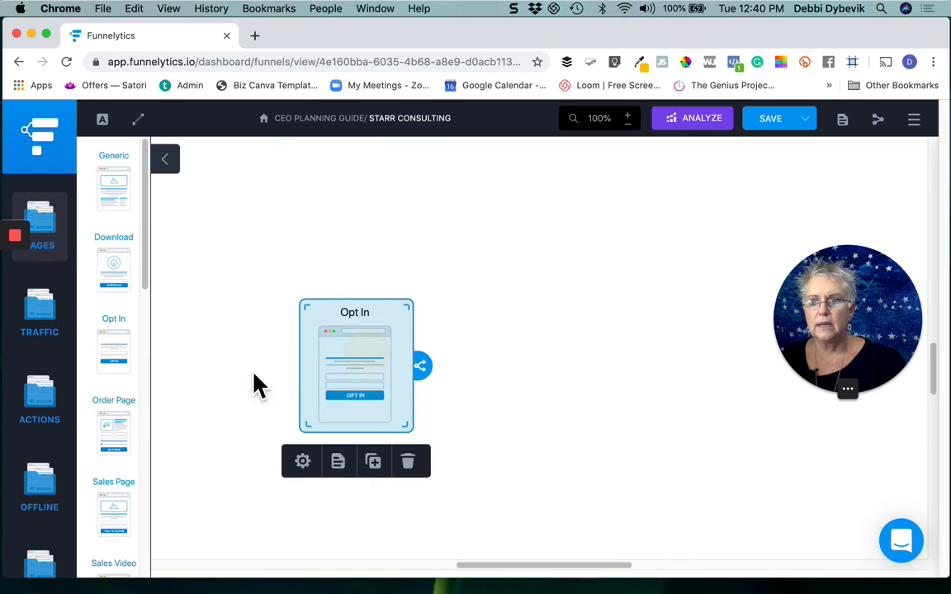
# Step: Add a Generic page above the Opt In page, and move the Opt In page up beside it in the same row
pyautogui.scroll(-5, 129, 425)
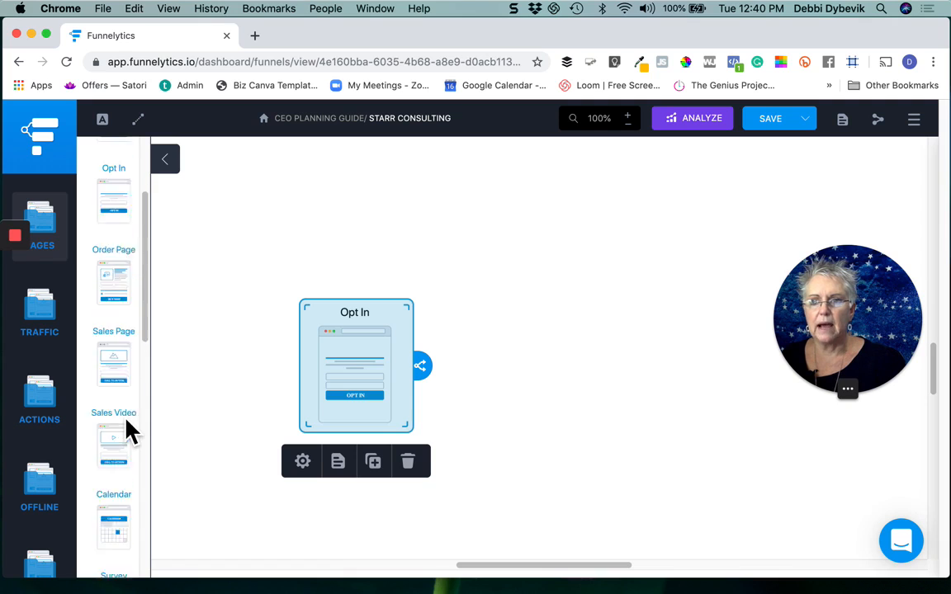
pyautogui.scroll(-15, 128, 429)
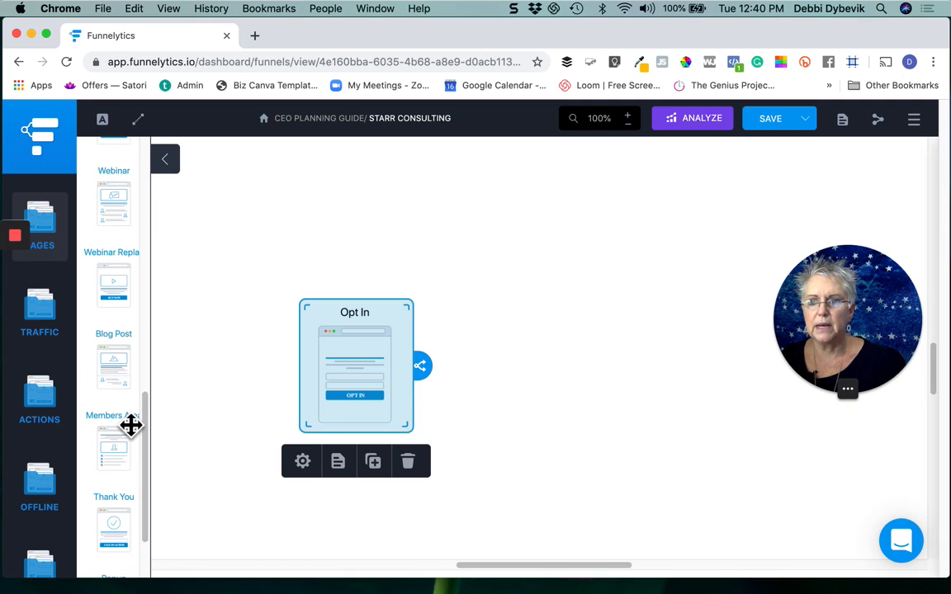
pyautogui.scroll(-3, 130, 425)
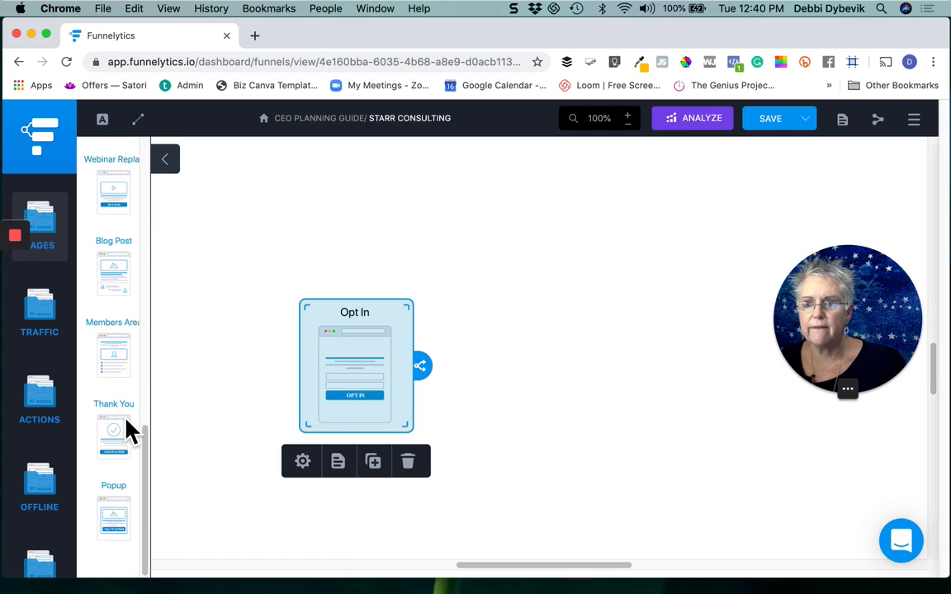
pyautogui.scroll(14, 133, 414)
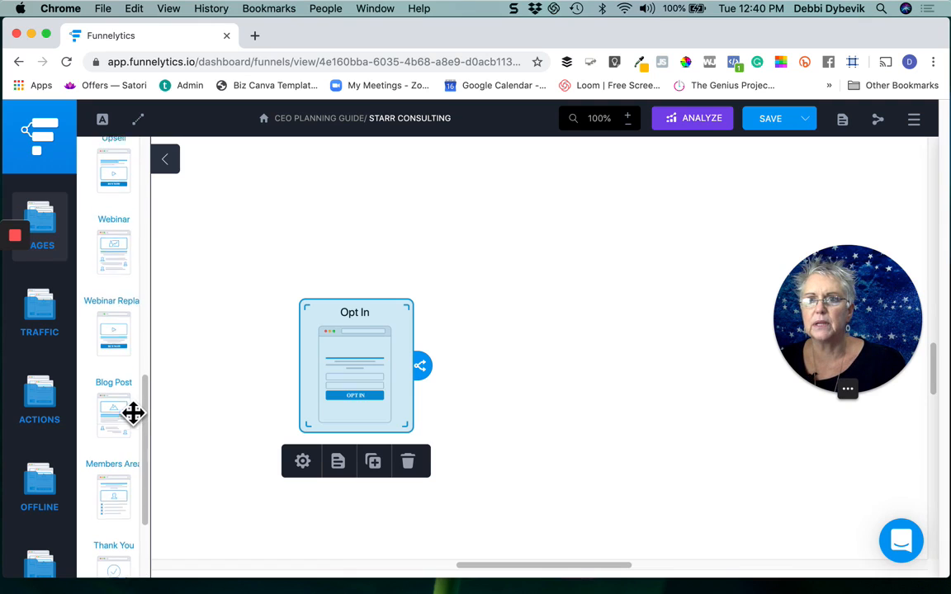
pyautogui.scroll(12, 133, 414)
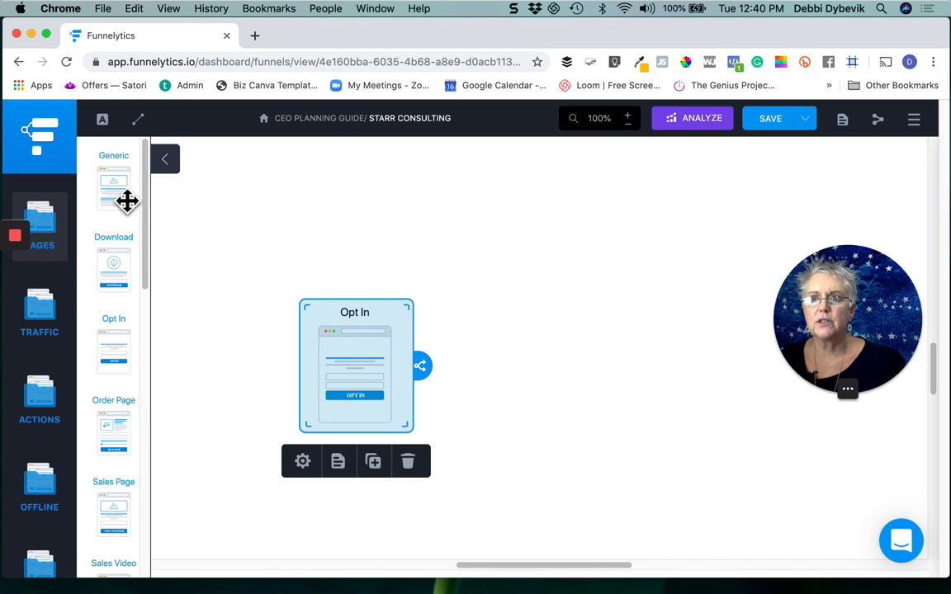
pyautogui.moveTo(126, 201); pyautogui.dragTo(256, 201)
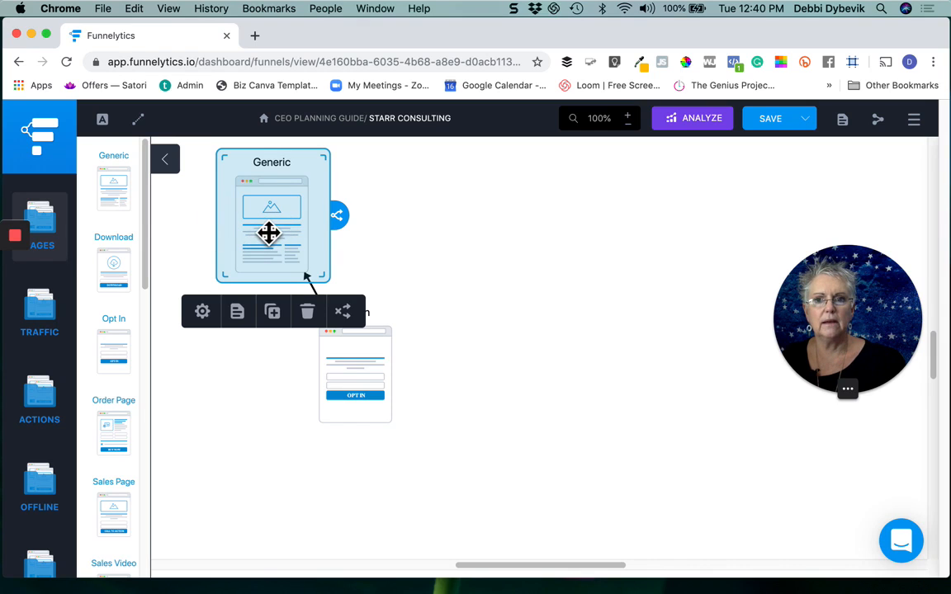
pyautogui.click(374, 385)
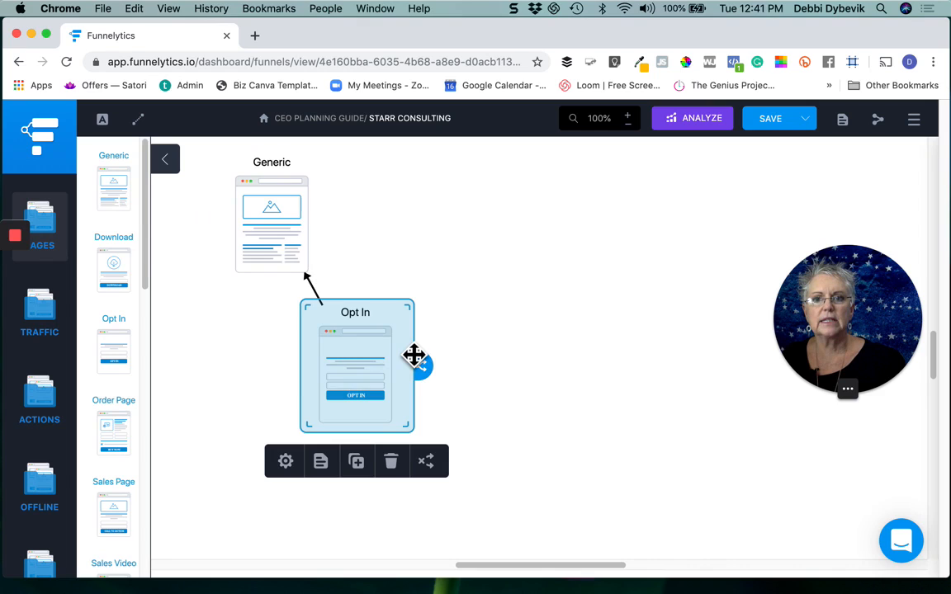
pyautogui.moveTo(414, 356); pyautogui.dragTo(421, 252)
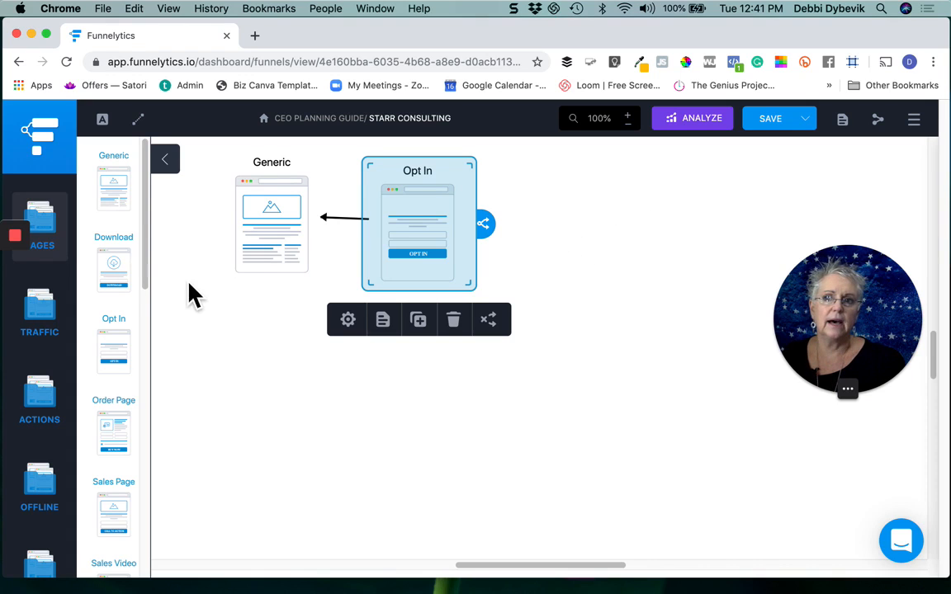
# Step: Add a Download page after the Opt In page and move it closer to form a row
pyautogui.moveTo(116, 278); pyautogui.dragTo(594, 272)
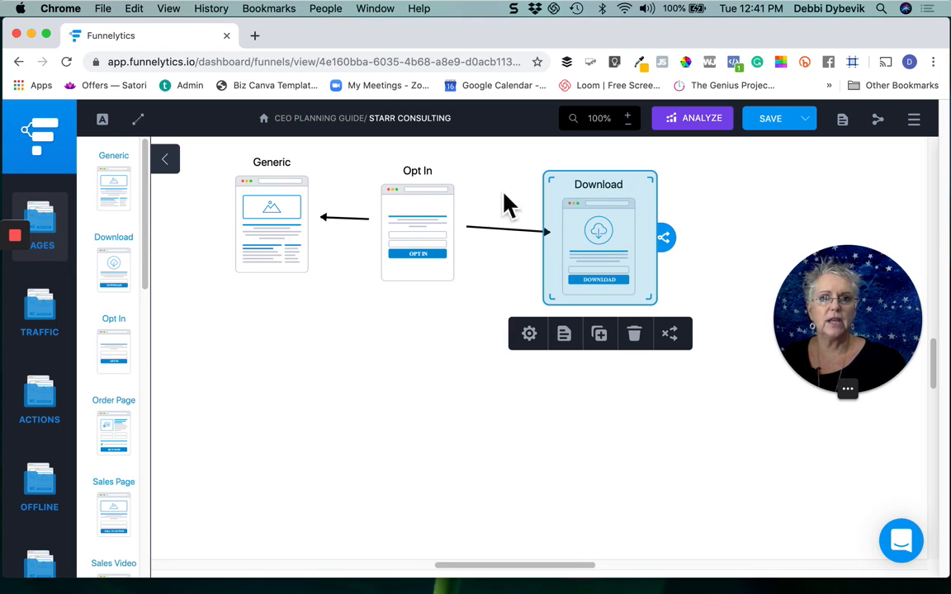
pyautogui.click(609, 238)
pyautogui.moveTo(609, 238); pyautogui.dragTo(579, 235)
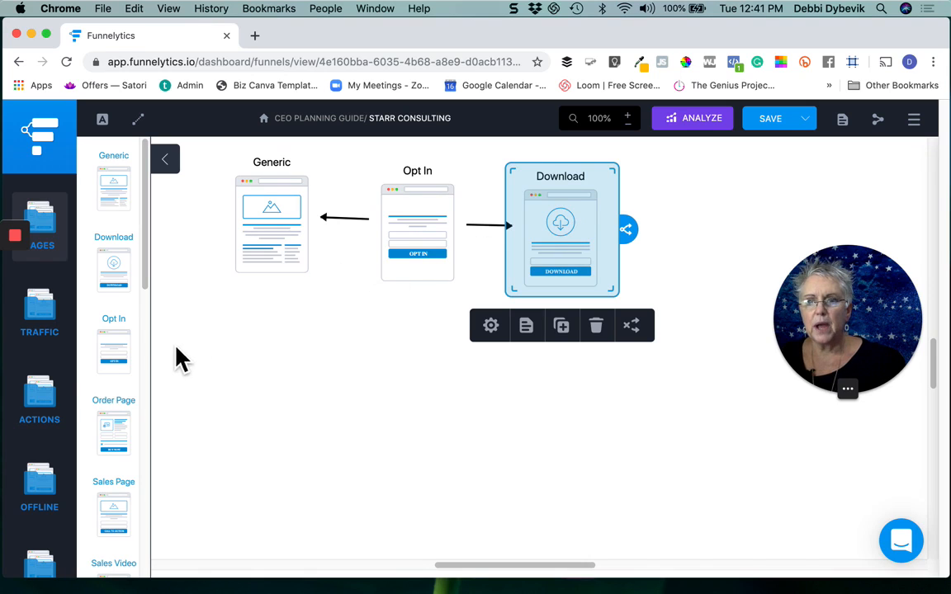
# Step: Examine the element libraries for actions, templates and offline items available for the funnel
pyautogui.click(51, 401)
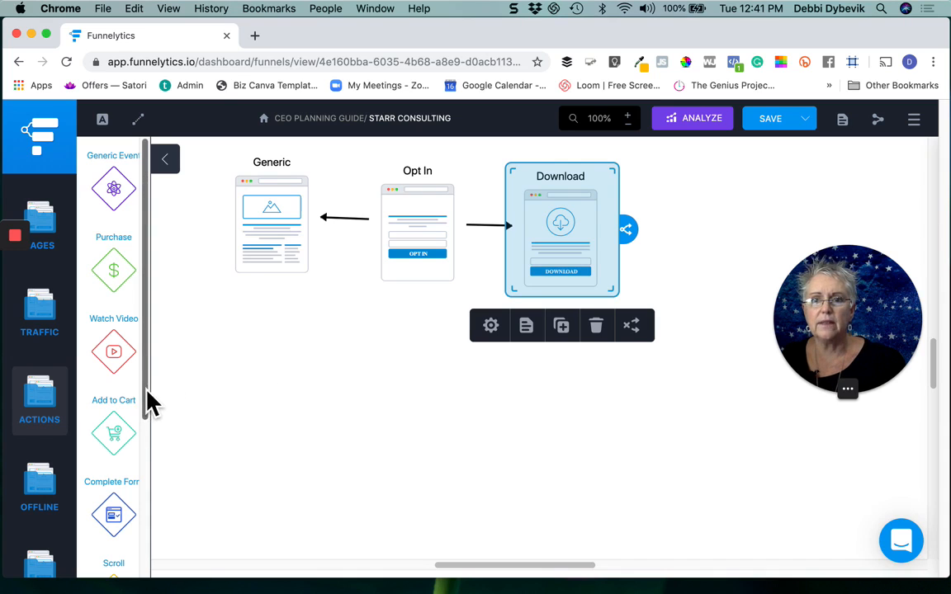
pyautogui.moveTo(144, 388); pyautogui.dragTo(155, 506)
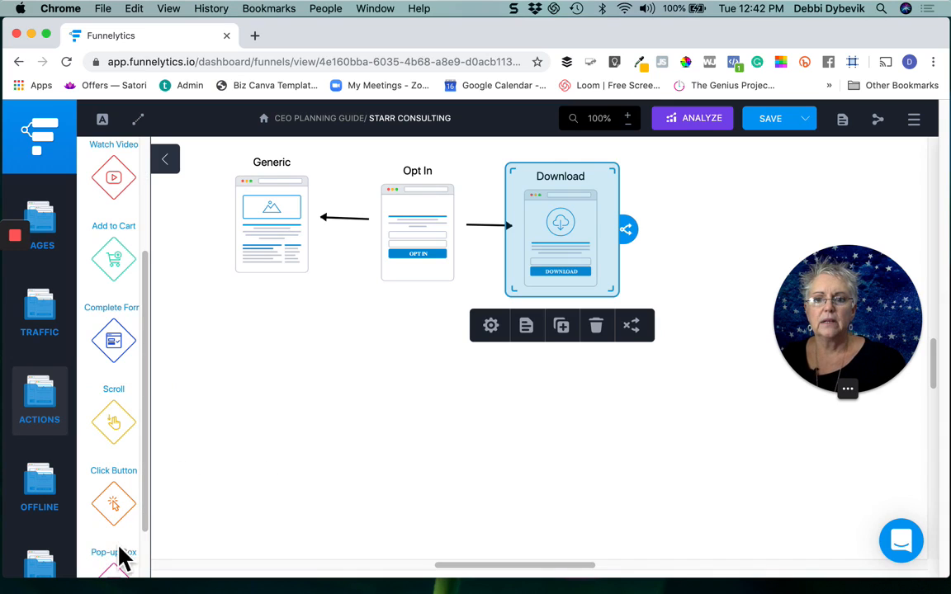
pyautogui.moveTo(149, 535); pyautogui.dragTo(152, 582)
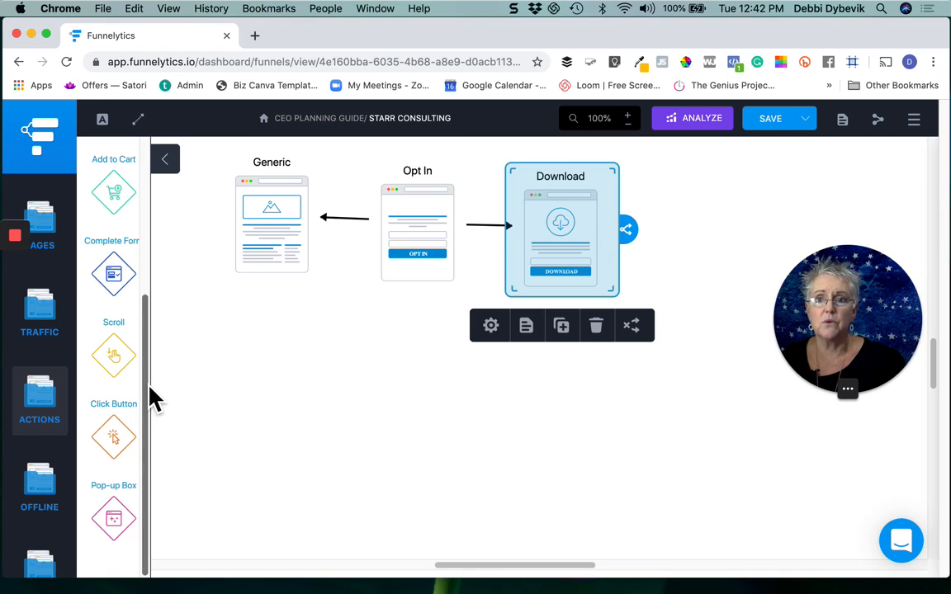
pyautogui.moveTo(150, 388); pyautogui.dragTo(161, 219)
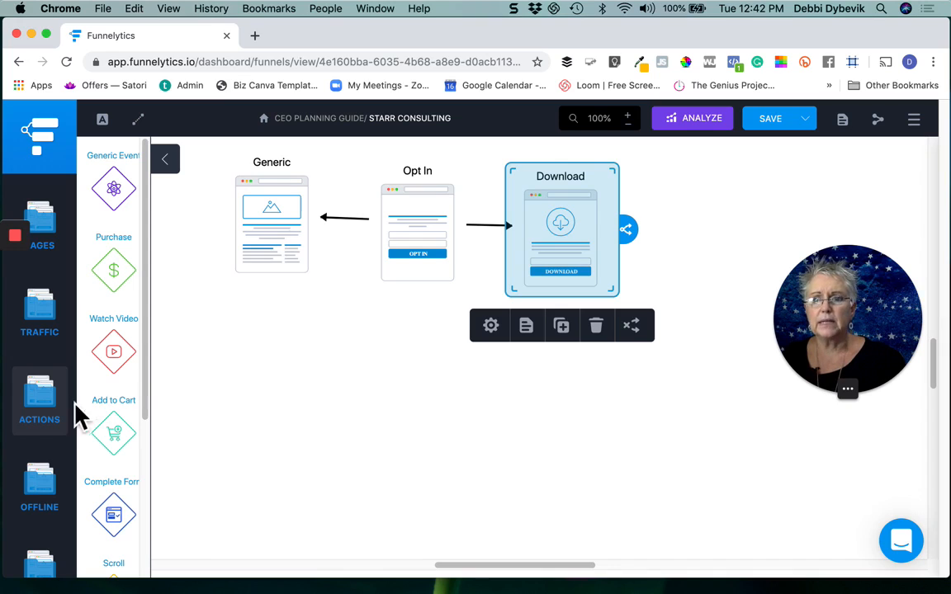
pyautogui.scroll(-2, 63, 434)
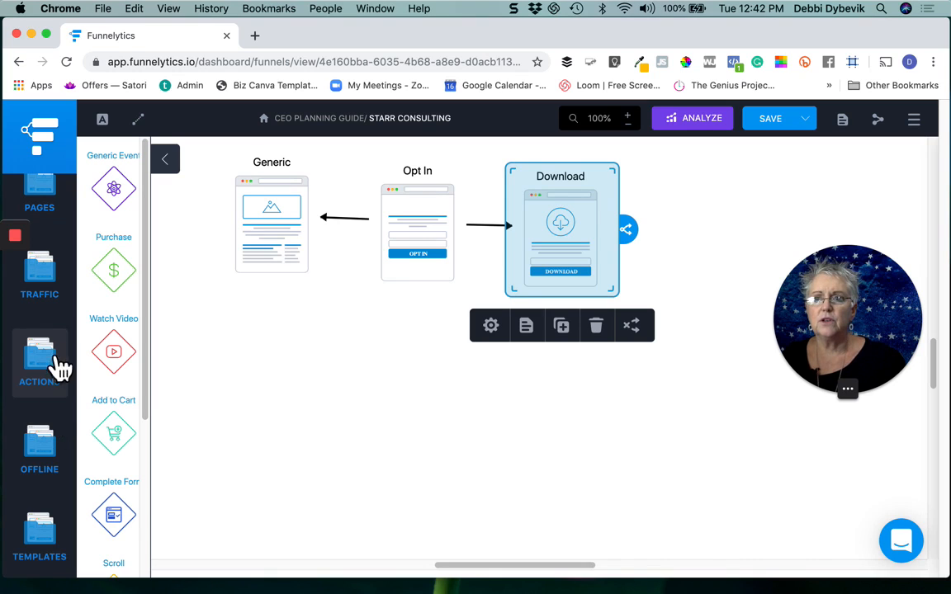
pyautogui.click(48, 535)
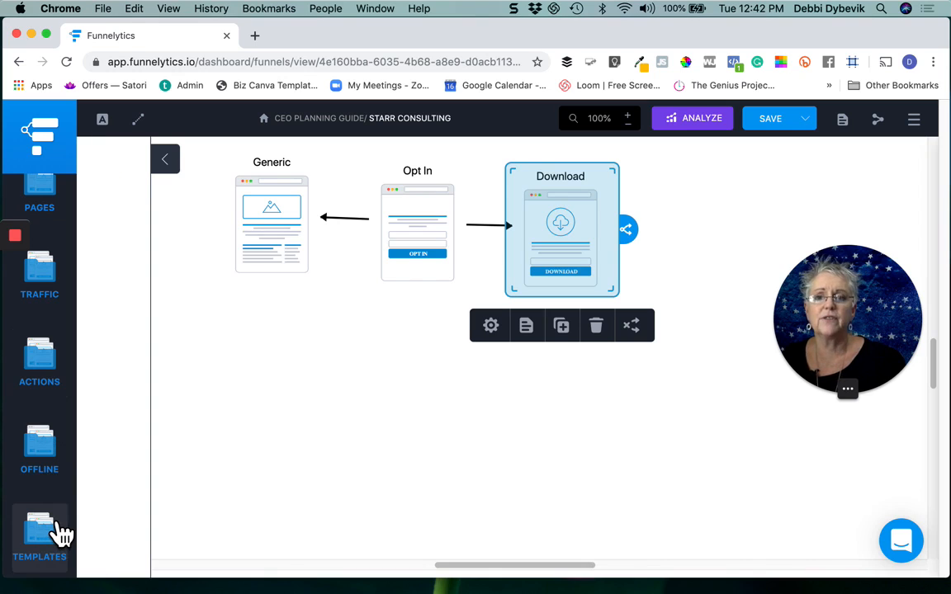
pyautogui.click(53, 460)
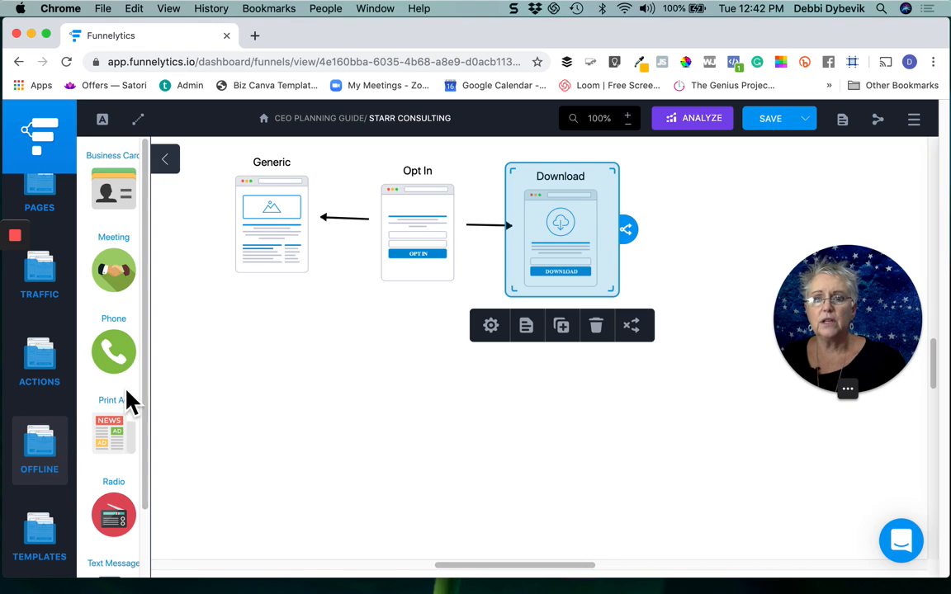
pyautogui.scroll(-2, 142, 453)
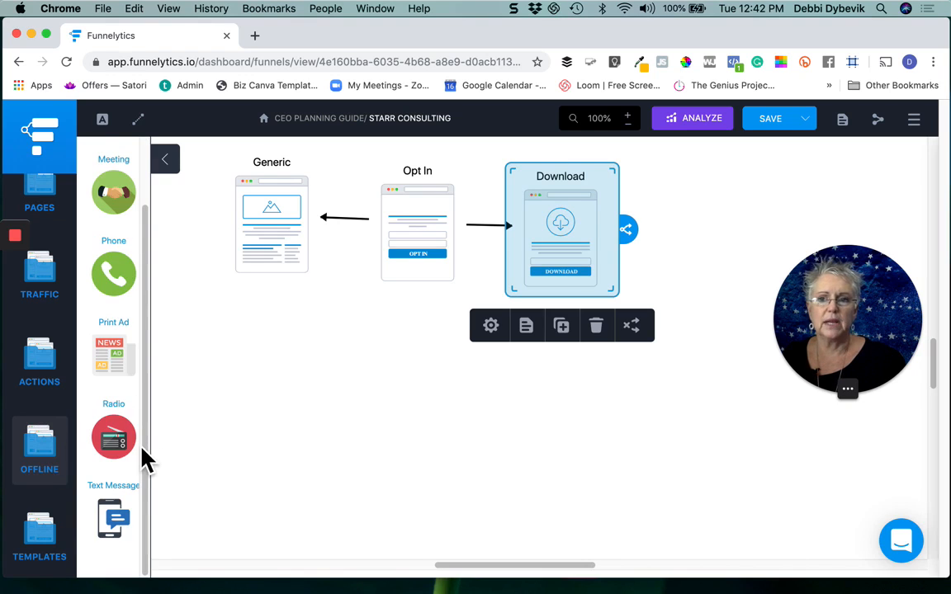
pyautogui.scroll(2, 142, 452)
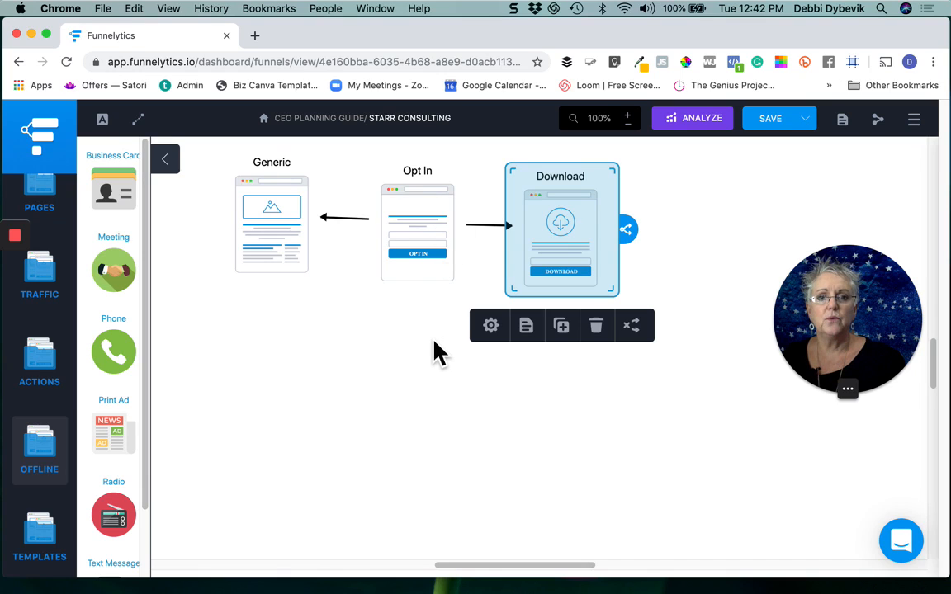
# Step: Delete the Download page and place an Email traffic element below the Opt In page
pyautogui.click(59, 290)
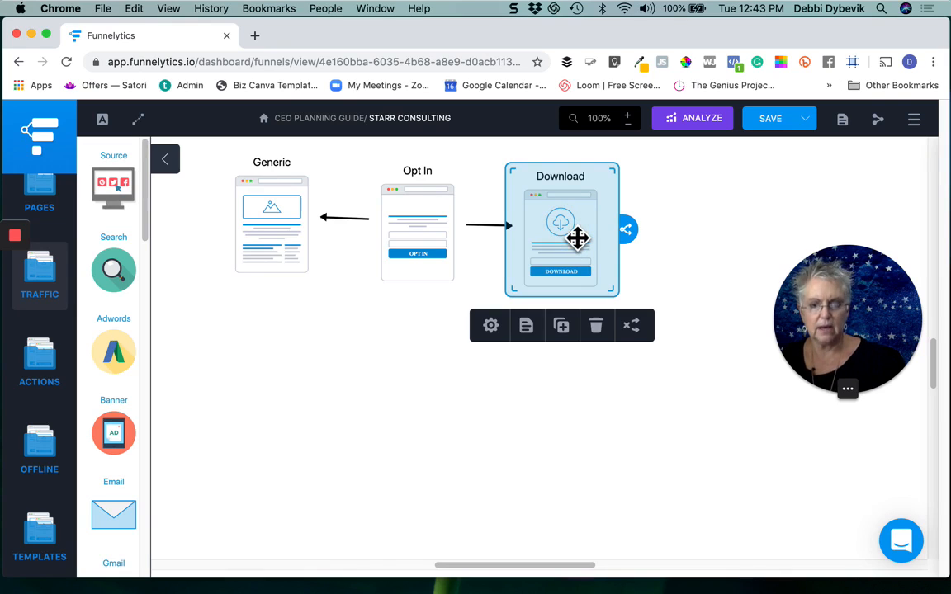
pyautogui.click(609, 335)
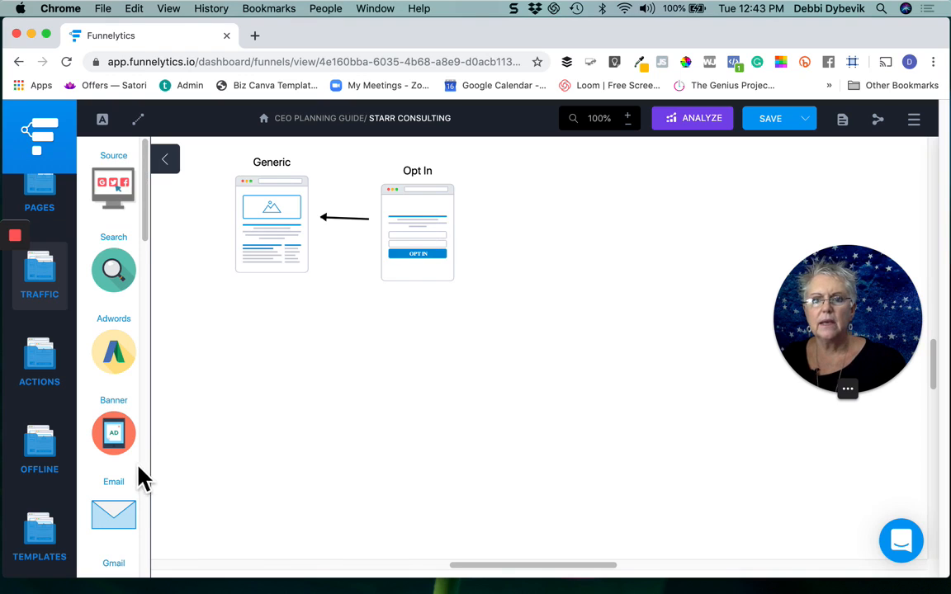
pyautogui.moveTo(138, 516); pyautogui.dragTo(413, 361)
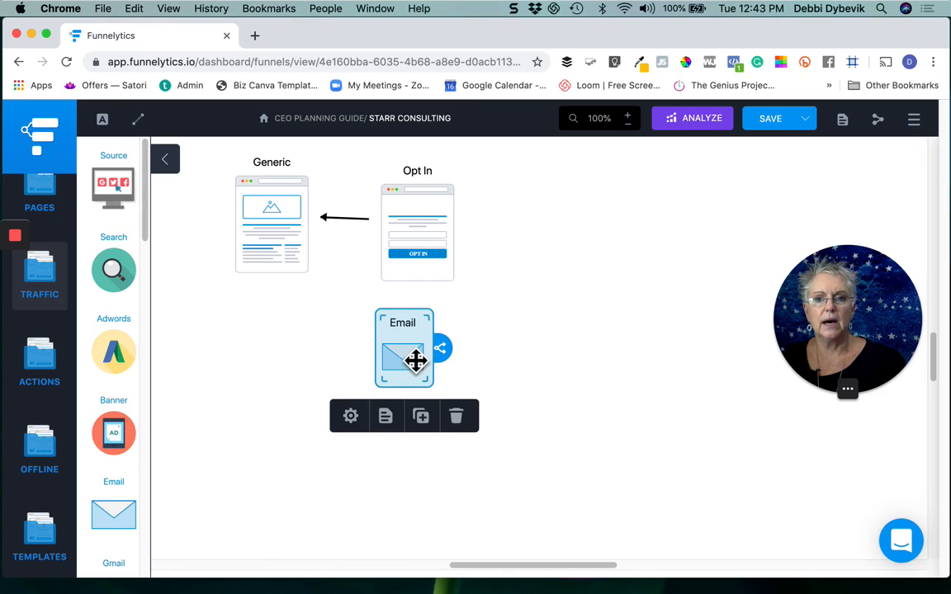
# Step: Move the Email element below the Generic page and add a Thank You page on the far side of the Opt In page
pyautogui.moveTo(283, 374); pyautogui.dragTo(265, 378)
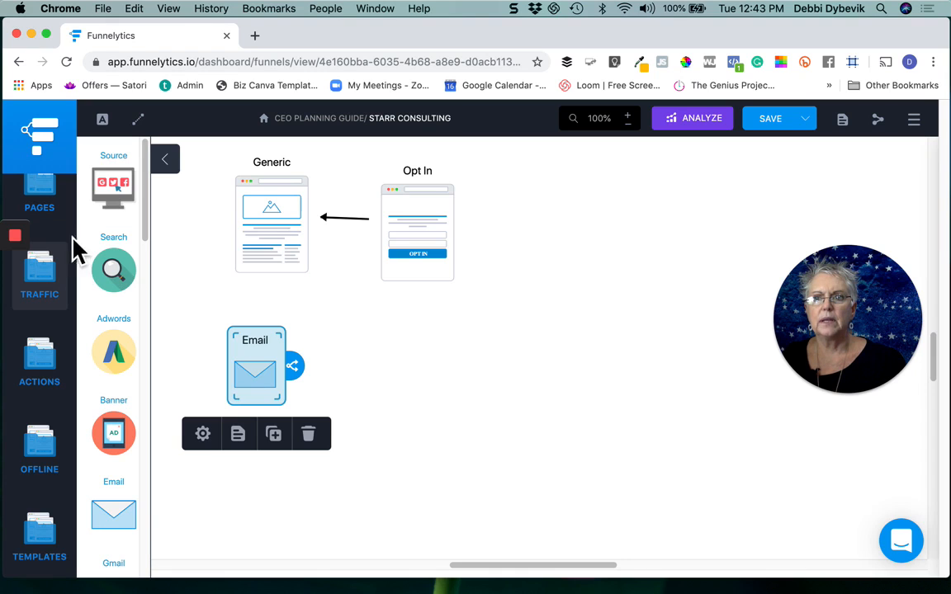
pyautogui.click(43, 196)
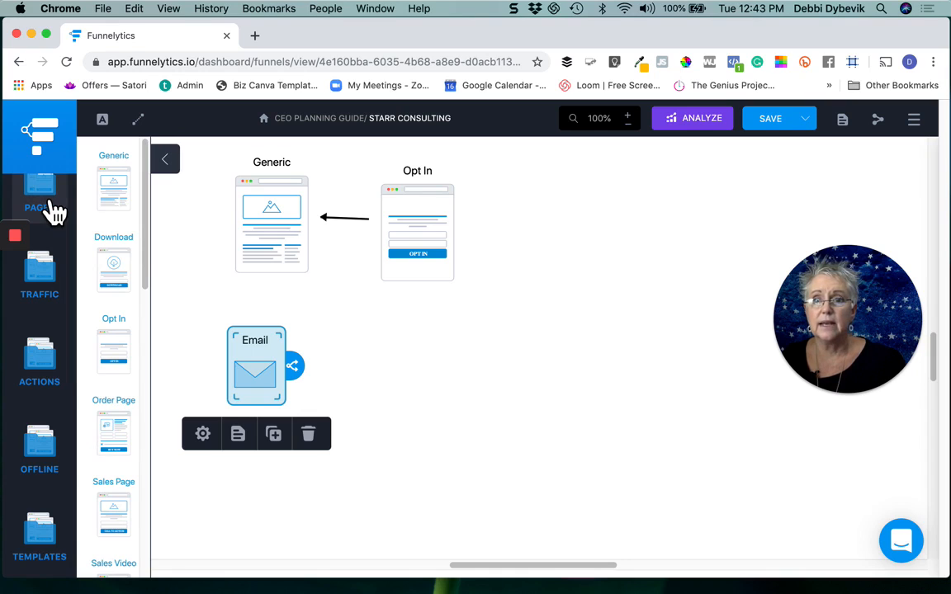
pyautogui.scroll(-2, 129, 347)
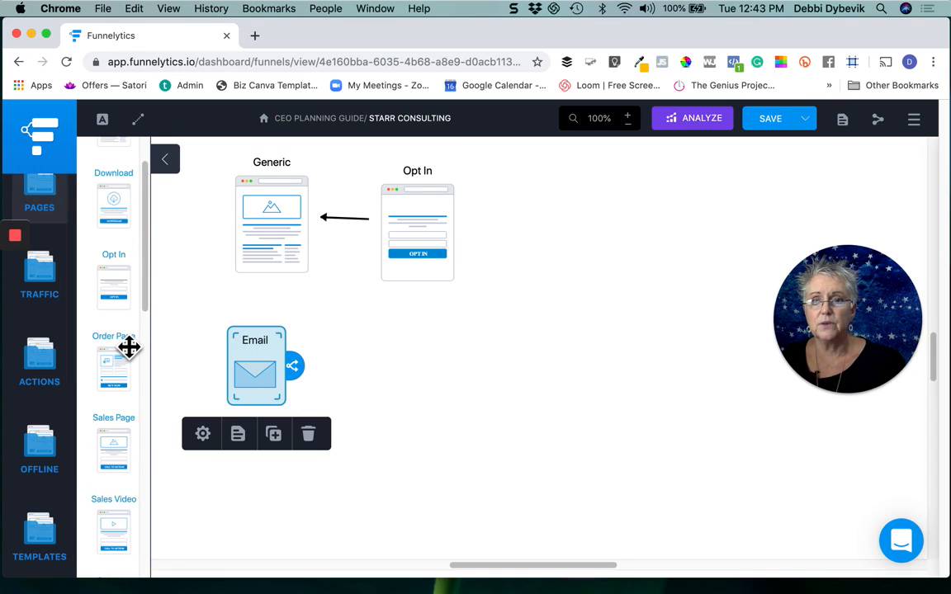
pyautogui.scroll(-8, 129, 347)
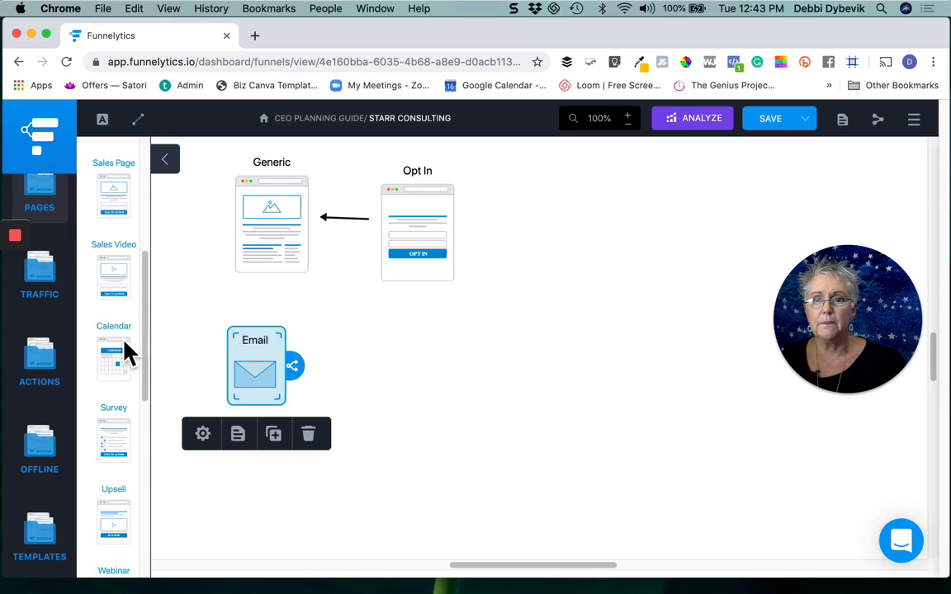
pyautogui.scroll(-3, 127, 346)
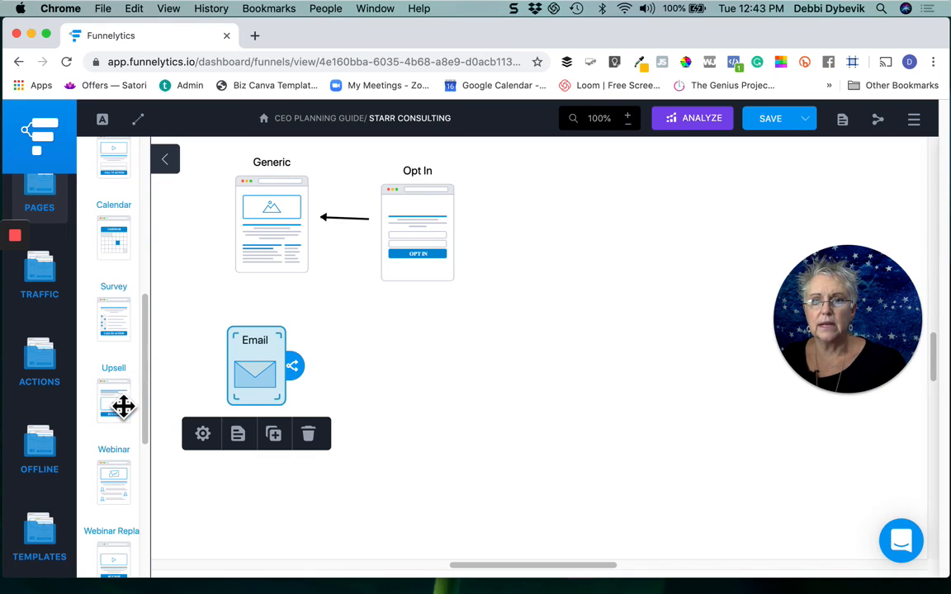
pyautogui.scroll(-3, 123, 405)
pyautogui.scroll(-3, 122, 407)
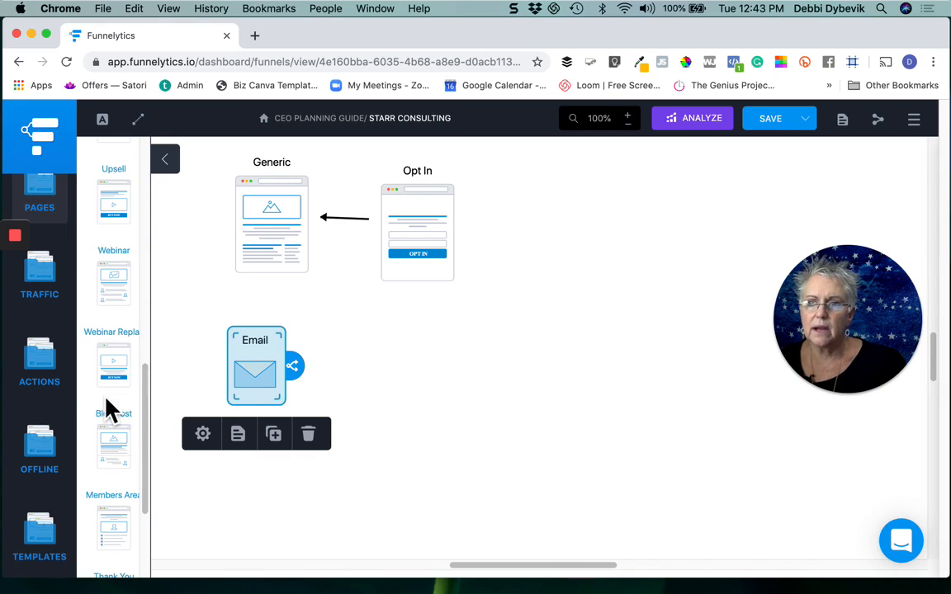
pyautogui.scroll(-1, 109, 405)
pyautogui.scroll(-2, 111, 404)
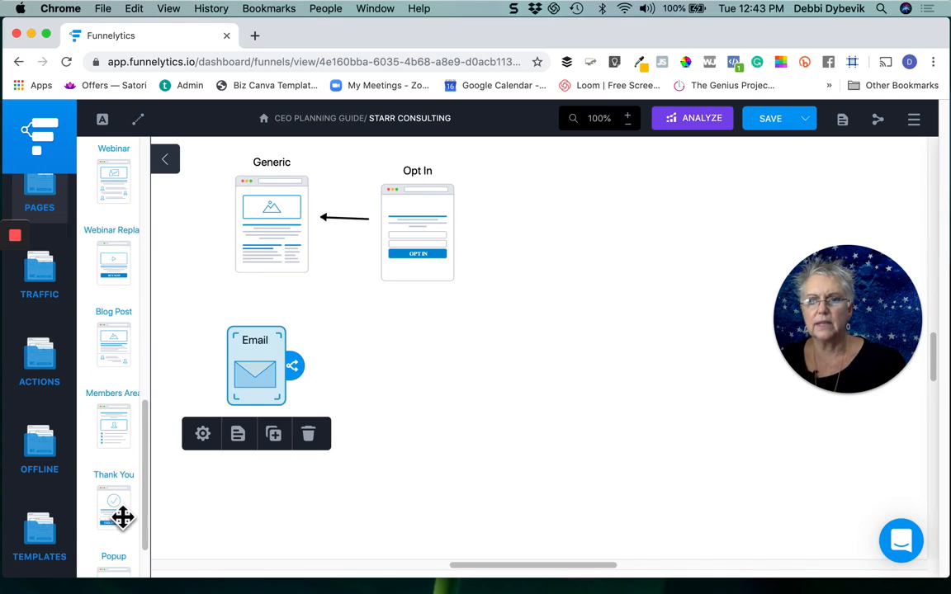
pyautogui.moveTo(122, 518); pyautogui.dragTo(568, 231)
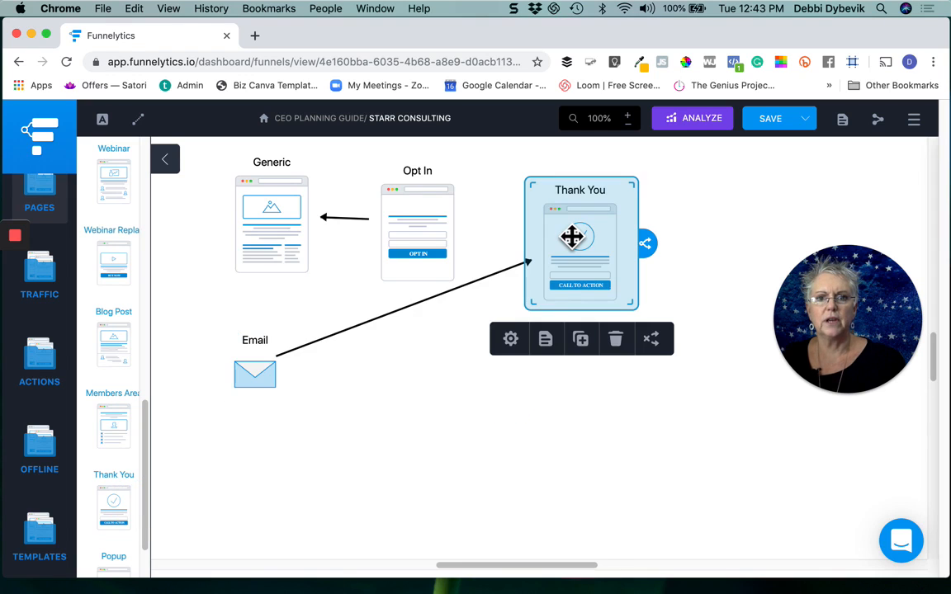
# Step: Delete the Email element and its connection, and line up the Thank You page in the same row as the Opt In page
pyautogui.click(270, 381)
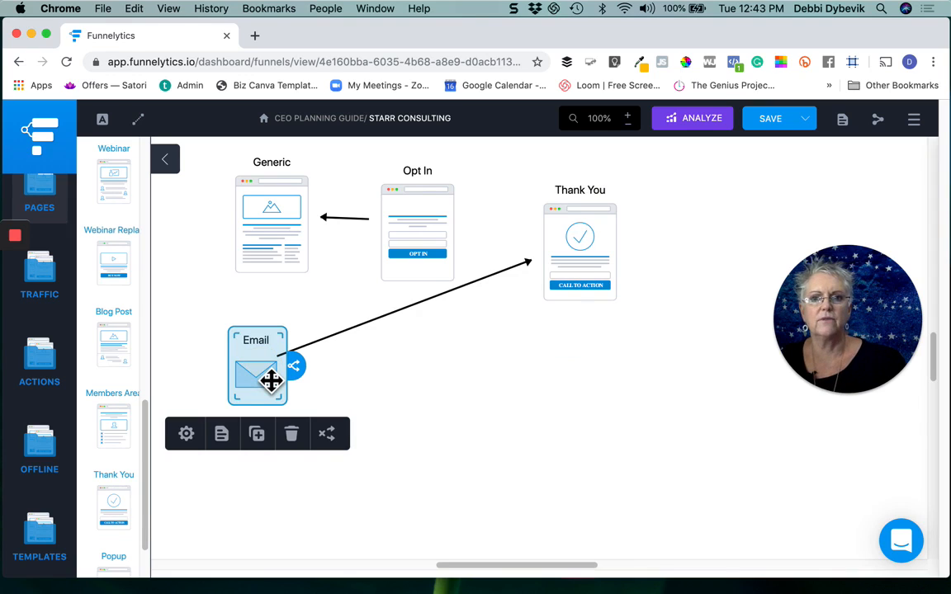
pyautogui.click(292, 434)
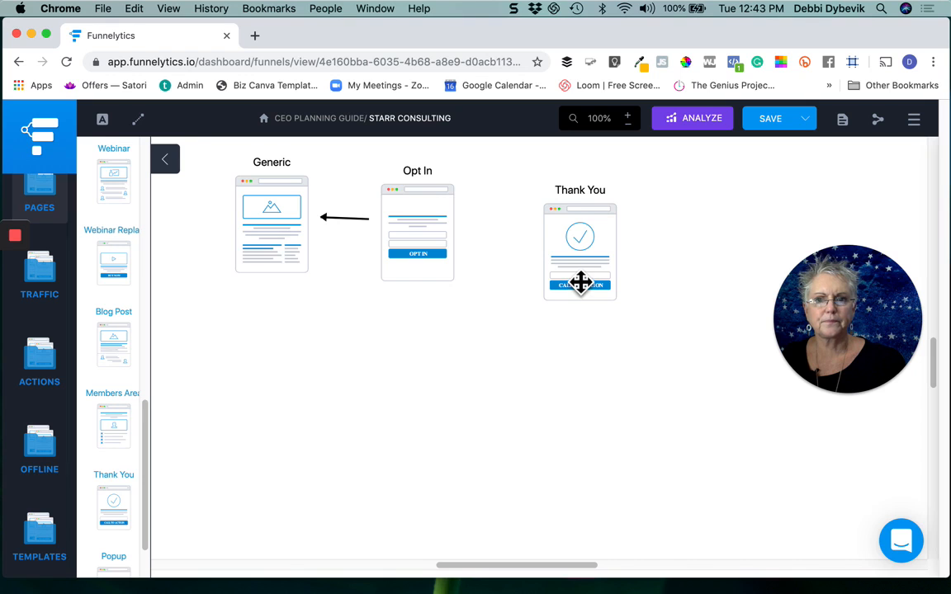
pyautogui.moveTo(581, 249)
pyautogui.mouseDown()
pyautogui.moveTo(556, 216)
pyautogui.moveTo(576, 246)
pyautogui.mouseUp()
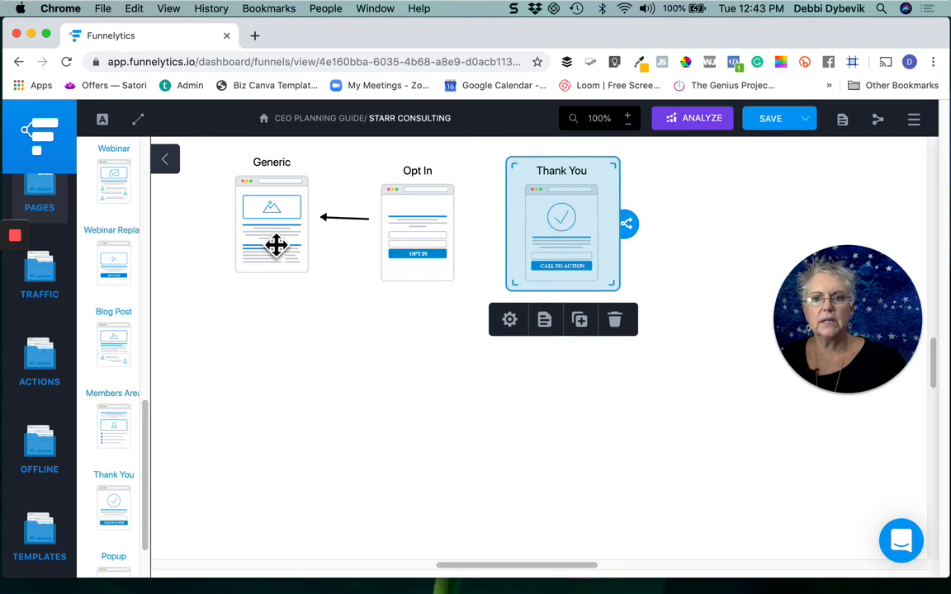
pyautogui.click(441, 242)
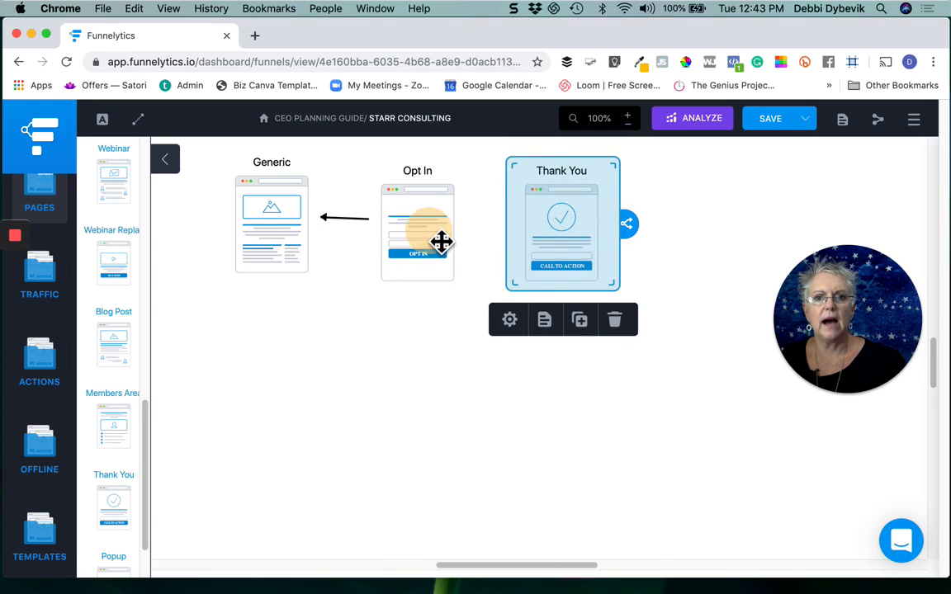
pyautogui.click(566, 241)
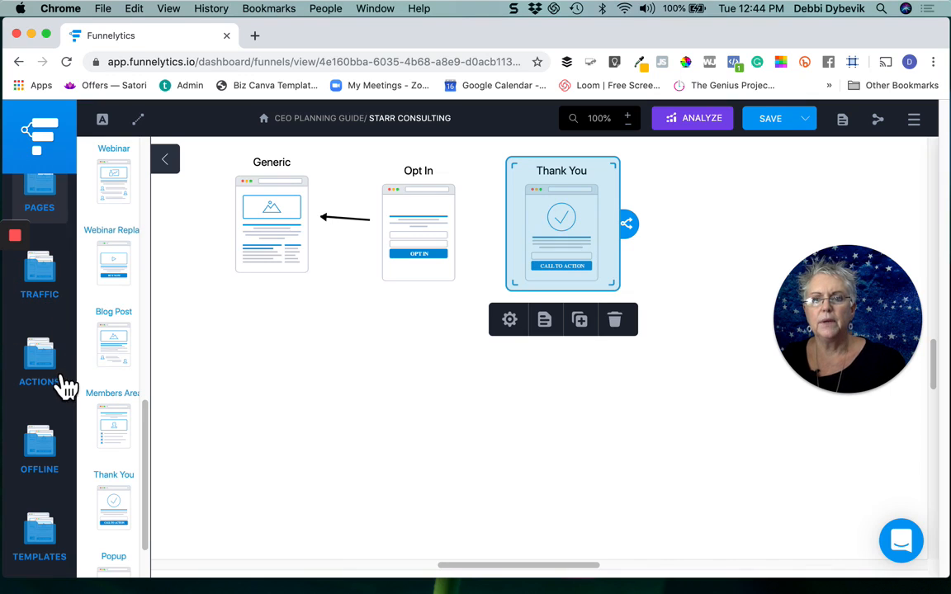
# Step: Add an offline Text Message element below the Opt In page and deselect it
pyautogui.click(48, 452)
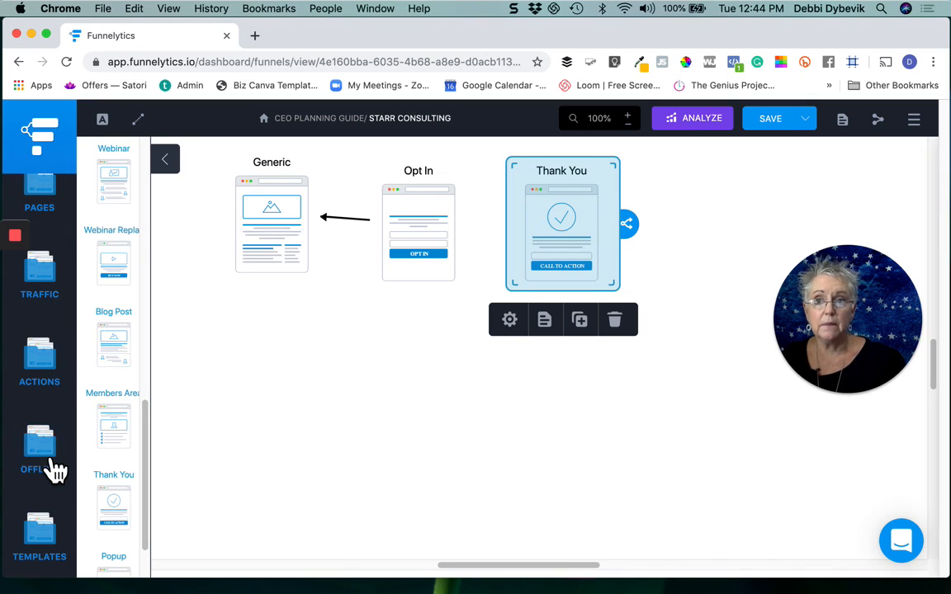
pyautogui.click(146, 429)
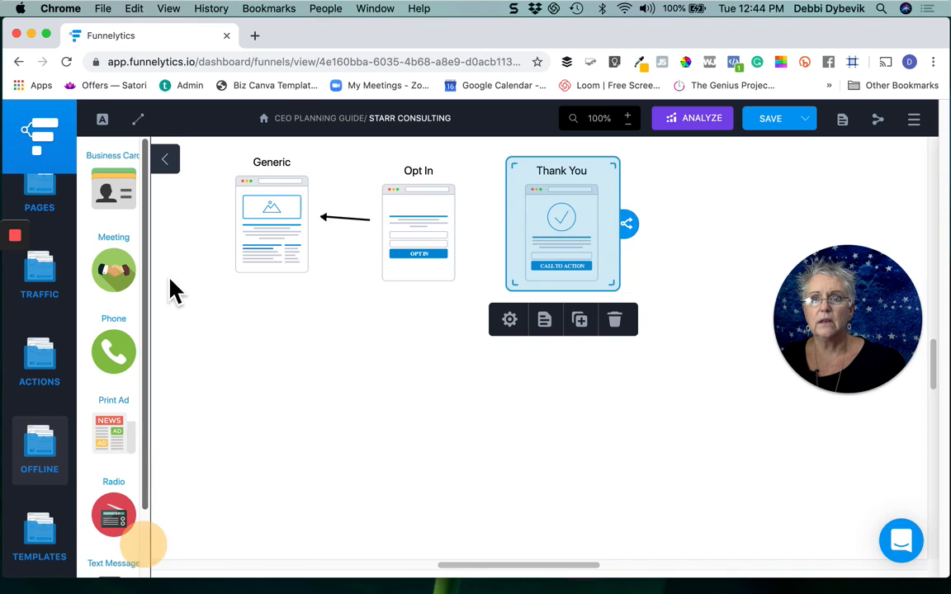
pyautogui.moveTo(147, 364); pyautogui.dragTo(153, 460)
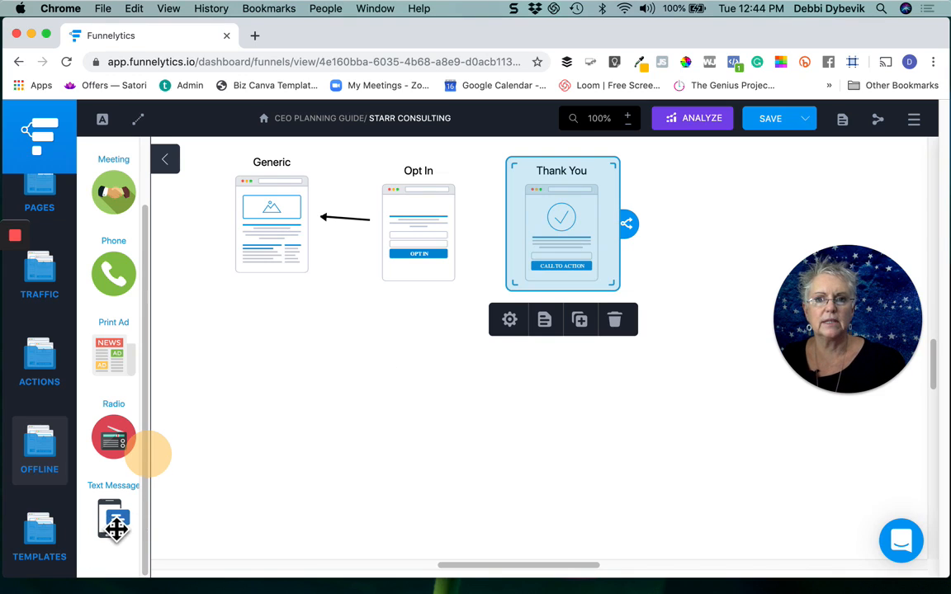
pyautogui.moveTo(116, 527); pyautogui.dragTo(417, 375)
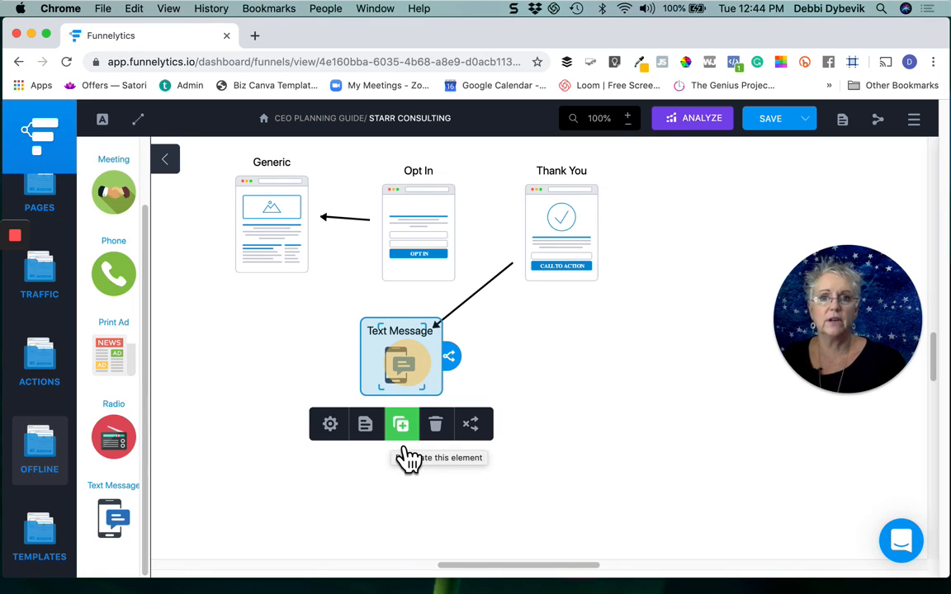
pyautogui.click(246, 543)
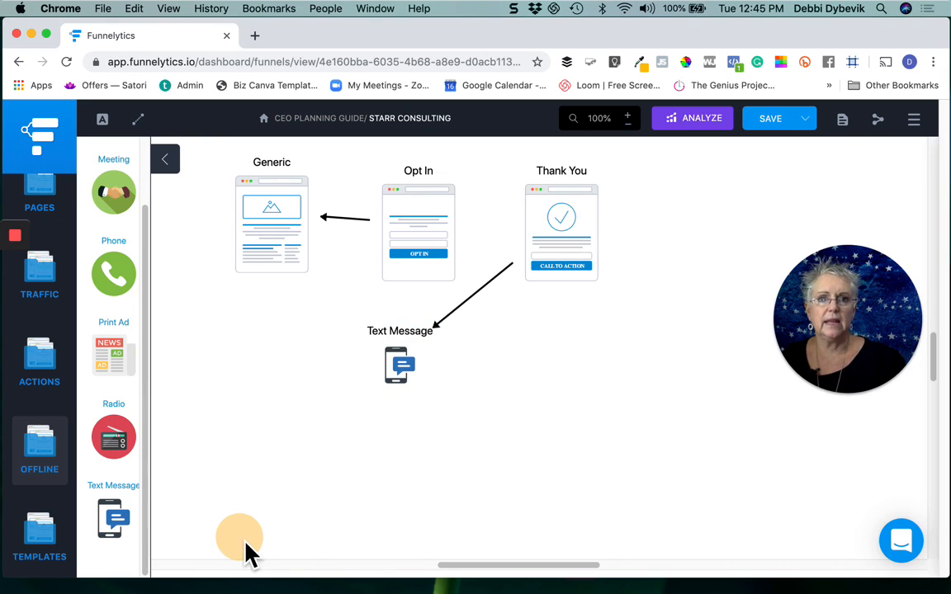